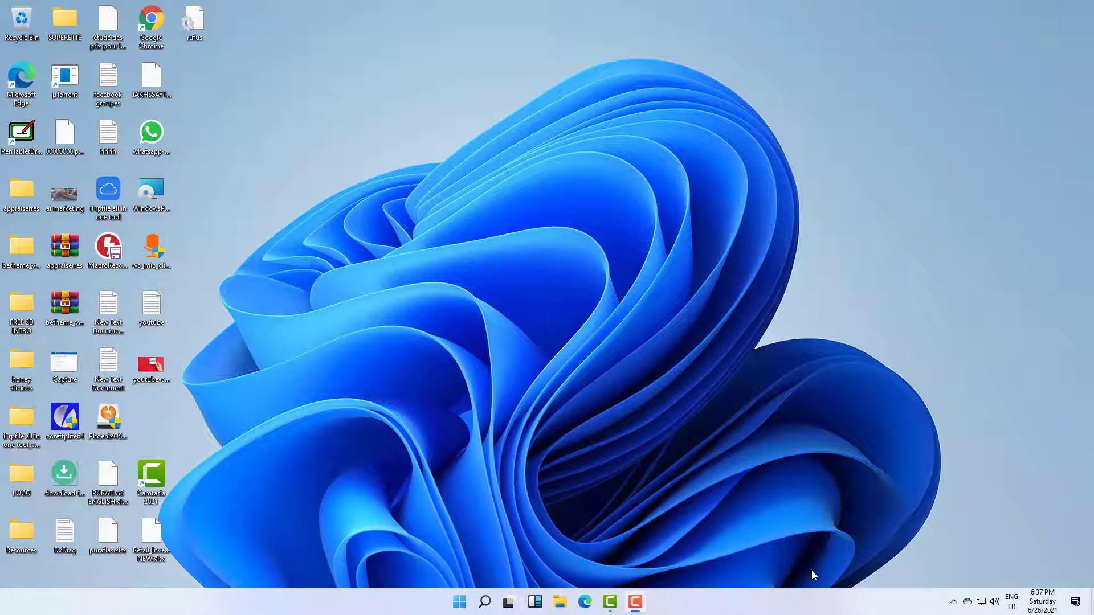
# Step: Preview the taskbar's Start menu, search and Task View, then show This PC in File Explorer
pyautogui.click(460, 603)
pyautogui.click(459, 604)
pyautogui.click(484, 604)
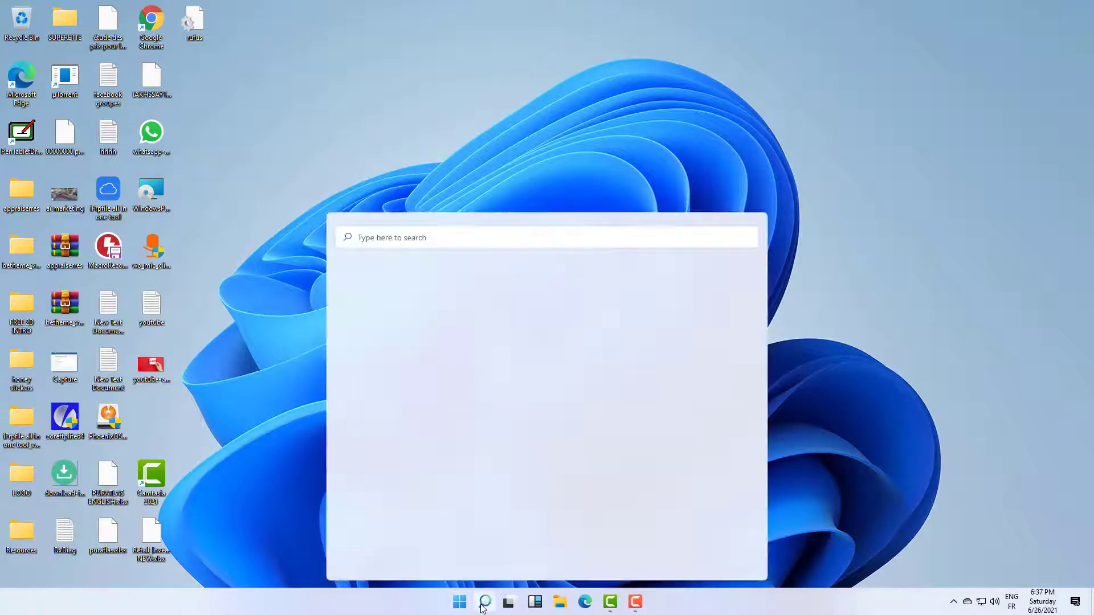
pyautogui.click(483, 605)
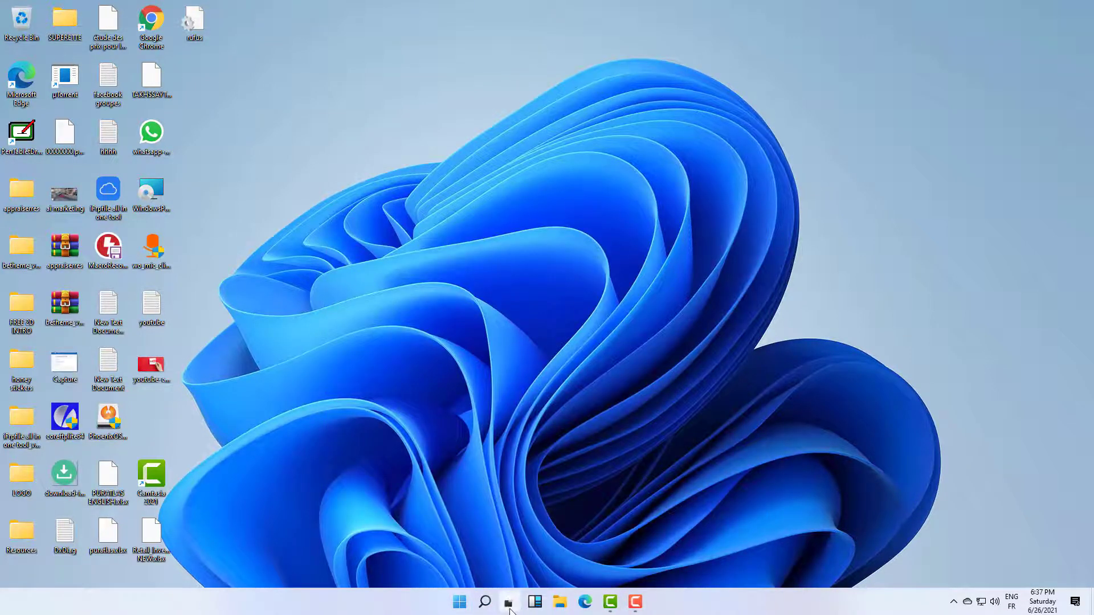
pyautogui.click(509, 604)
pyautogui.click(509, 604)
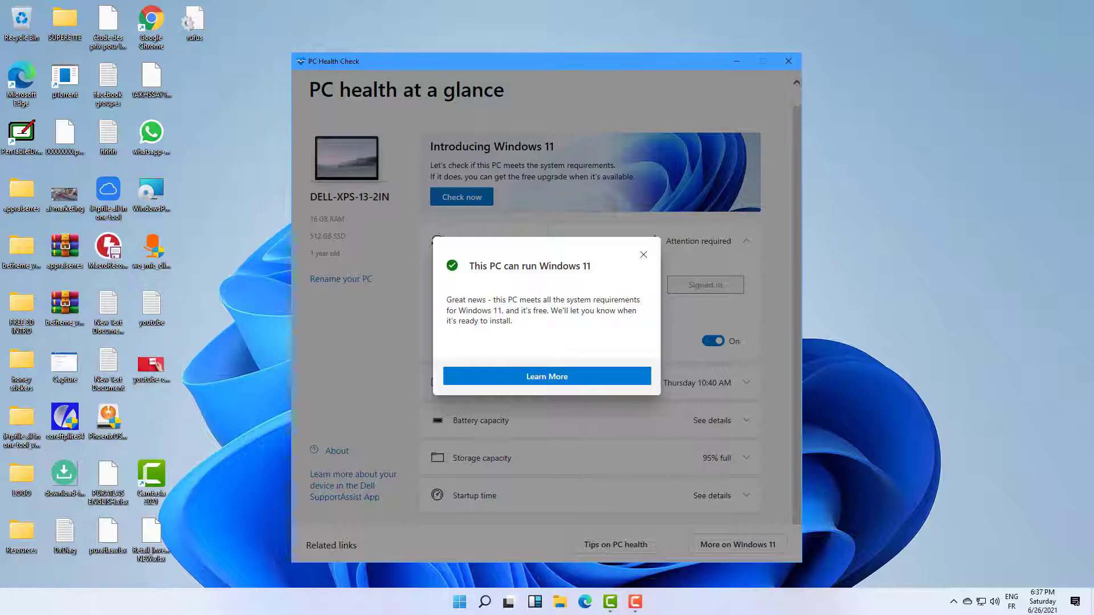
pyautogui.click(560, 602)
pyautogui.click(145, 464)
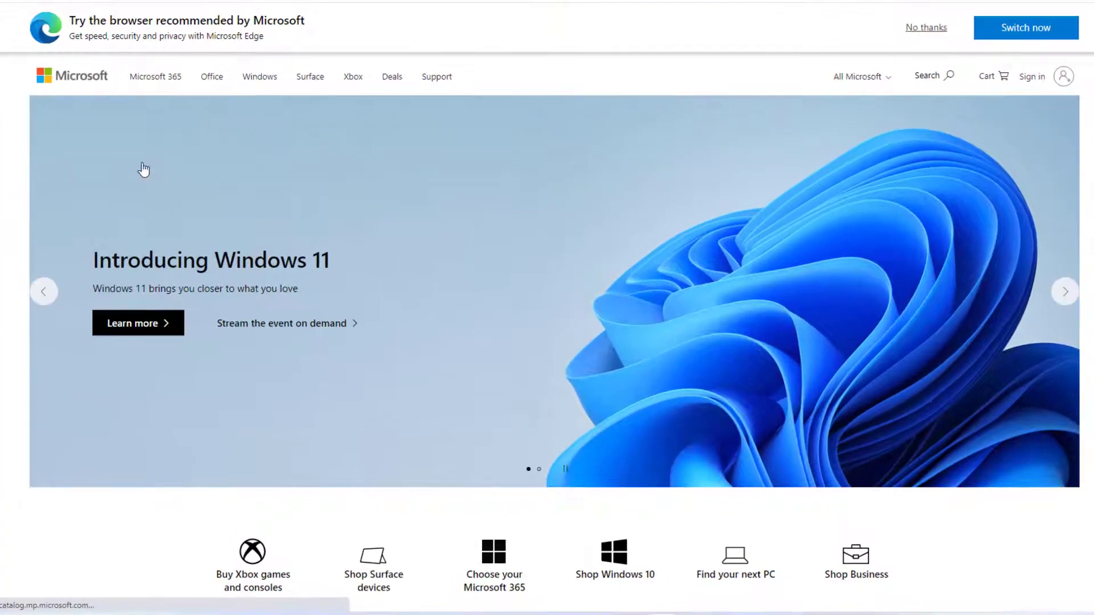
# Step: Navigate via Windows to the NEW Windows 11 page and scroll down to its FAQ
pyautogui.click(267, 86)
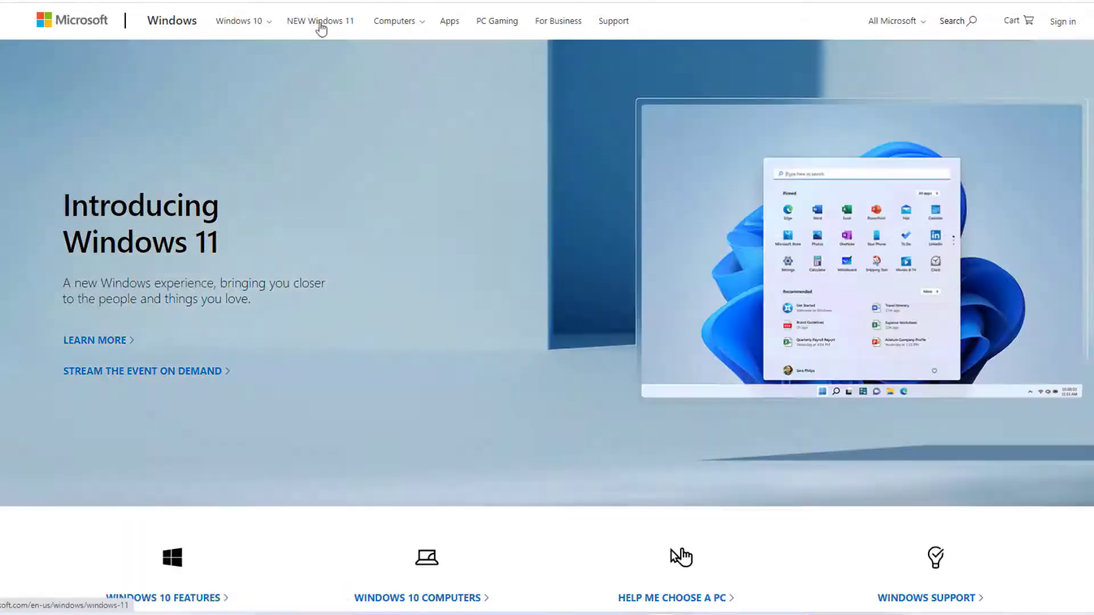
pyautogui.click(326, 25)
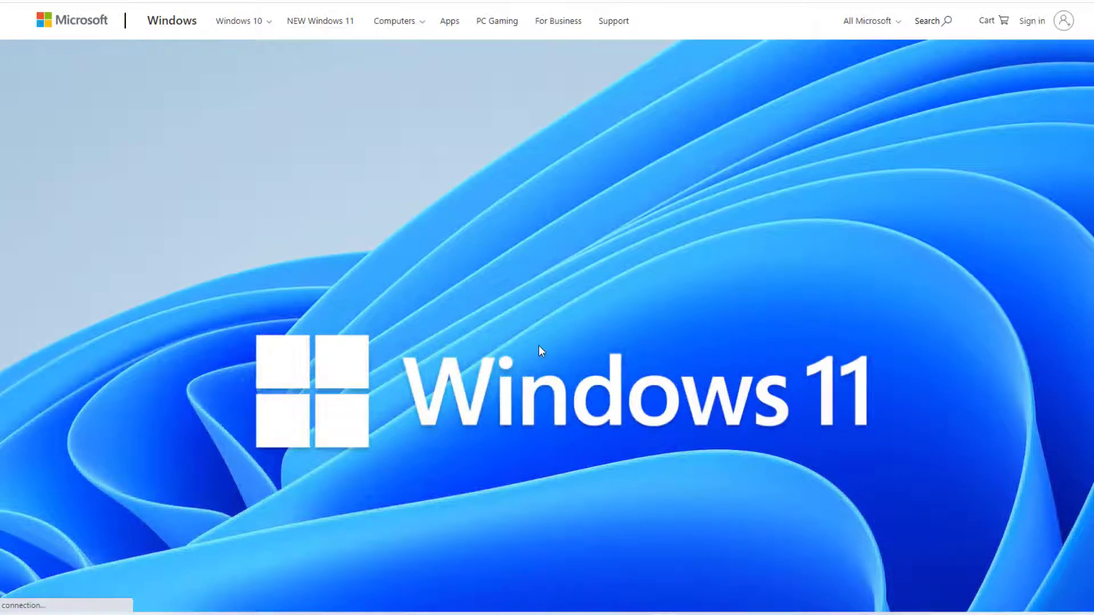
pyautogui.scroll(-4, 538, 343)
pyautogui.scroll(-10, 539, 346)
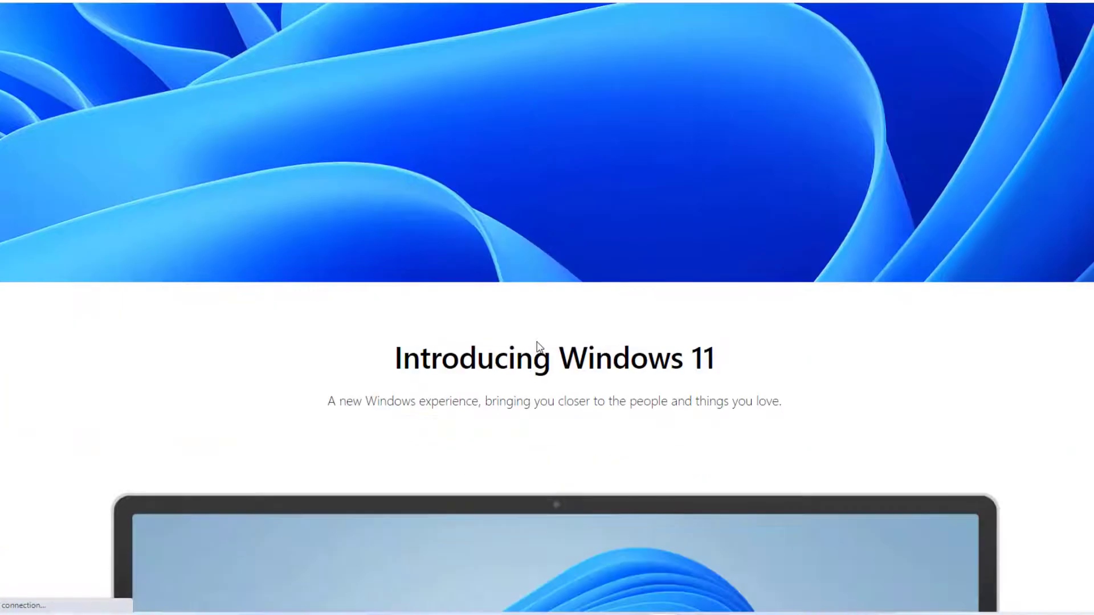
pyautogui.scroll(-20, 538, 348)
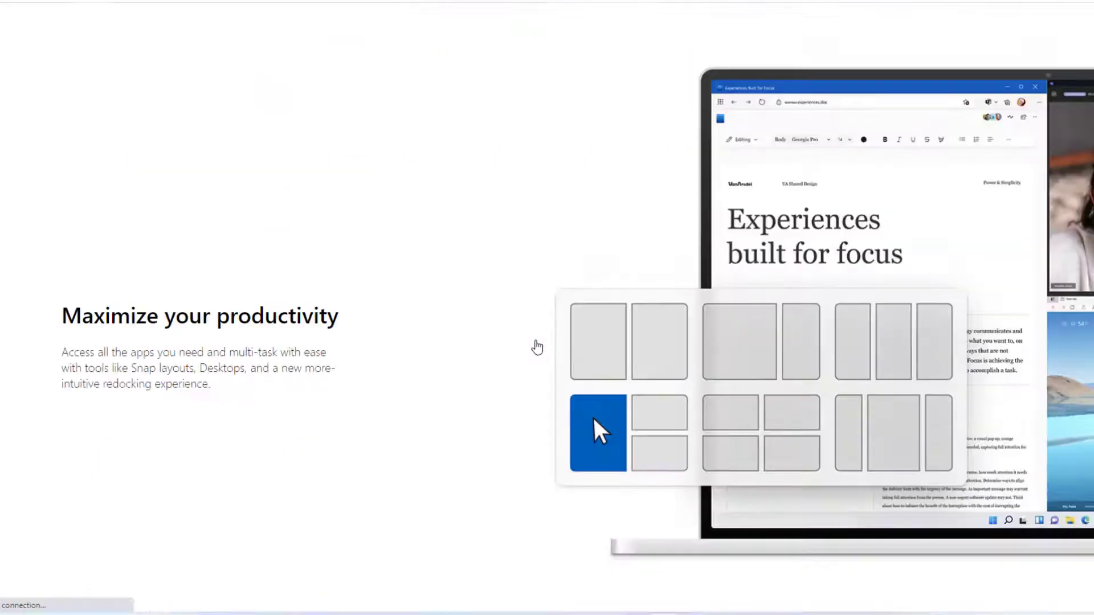
pyautogui.scroll(-20, 536, 342)
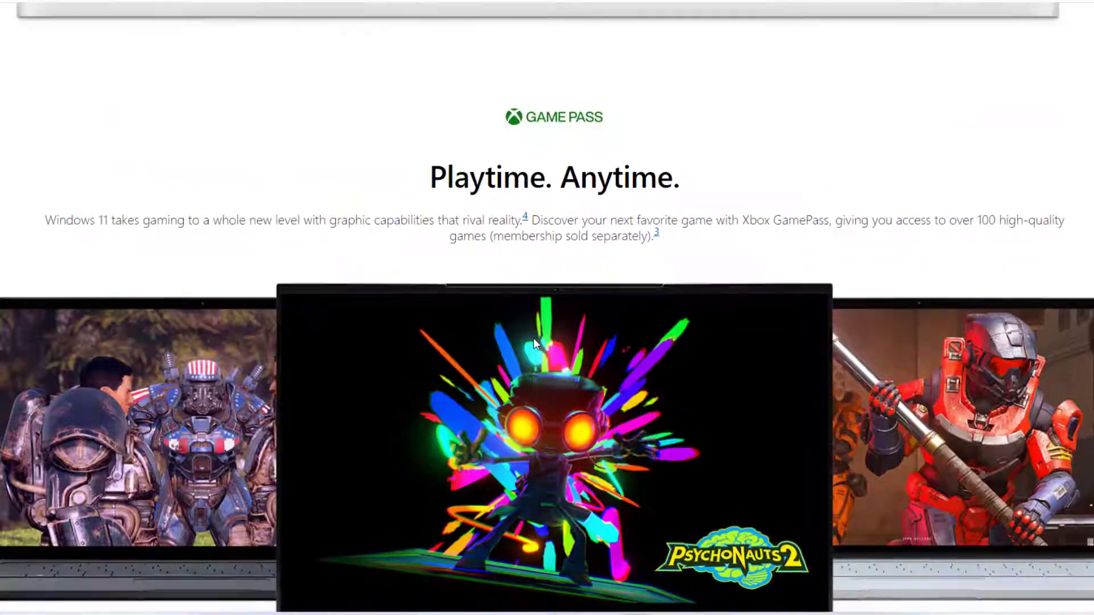
pyautogui.scroll(-20, 536, 344)
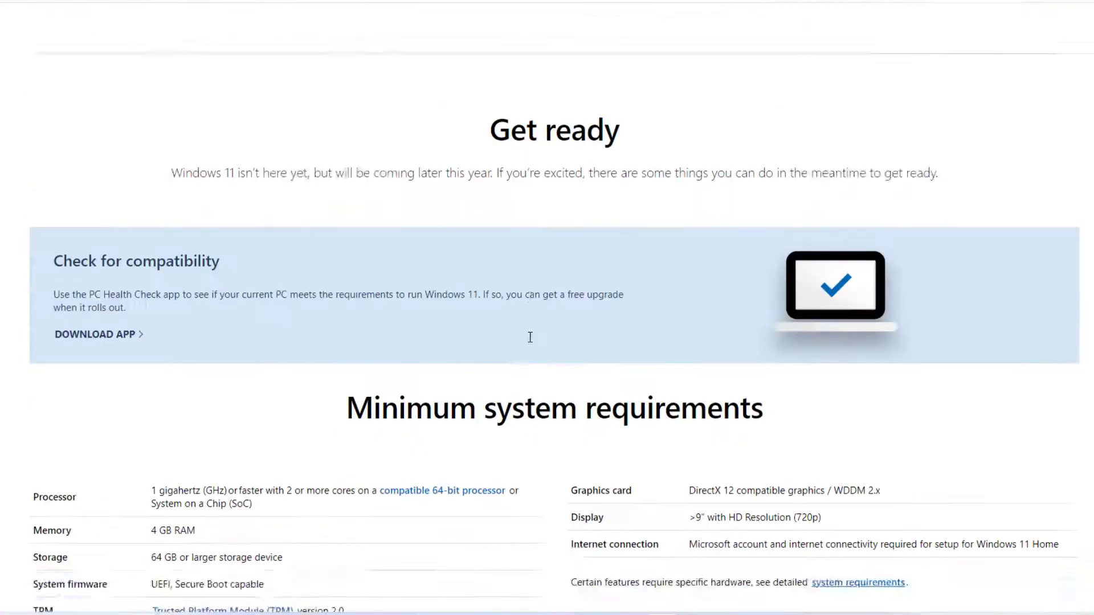
pyautogui.scroll(3, 357, 286)
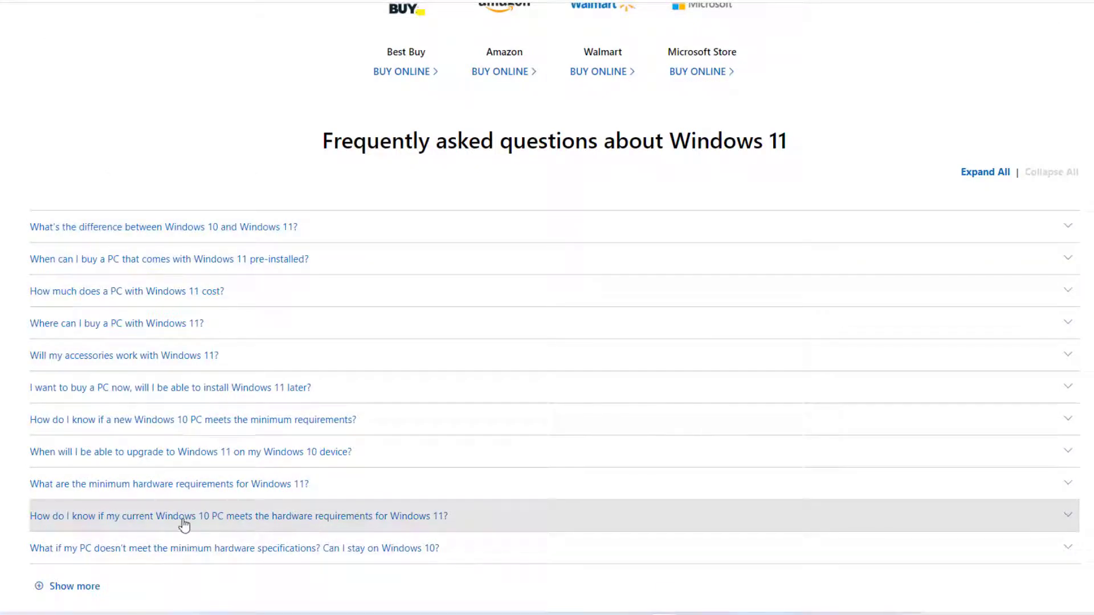
# Step: Expand the hardware requirements FAQ and download the PC Health Check app
pyautogui.click(1067, 518)
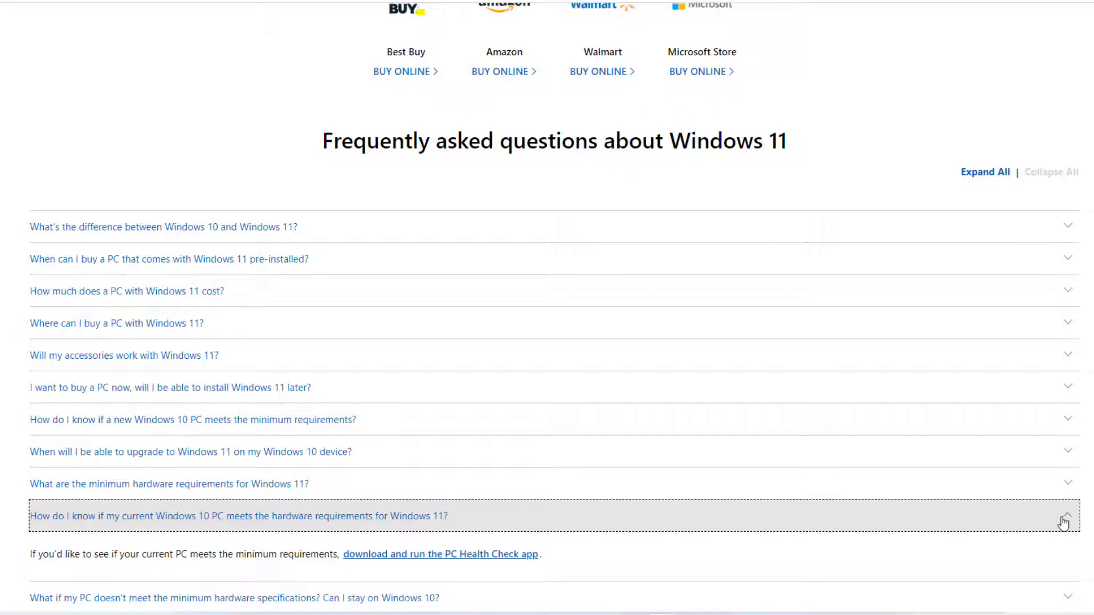
pyautogui.scroll(-1, 1063, 523)
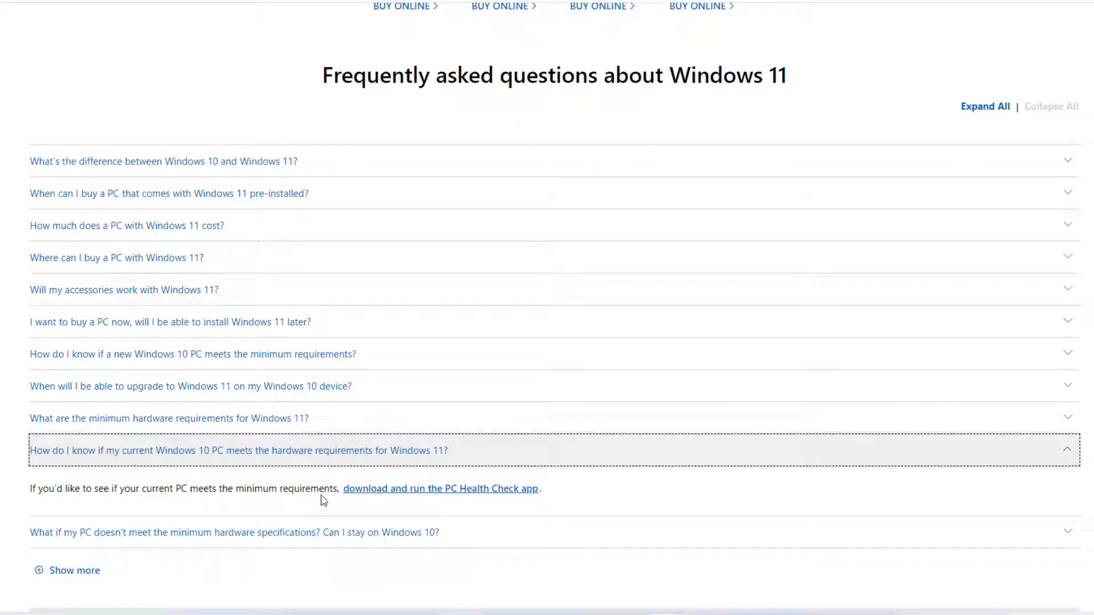
pyautogui.click(431, 499)
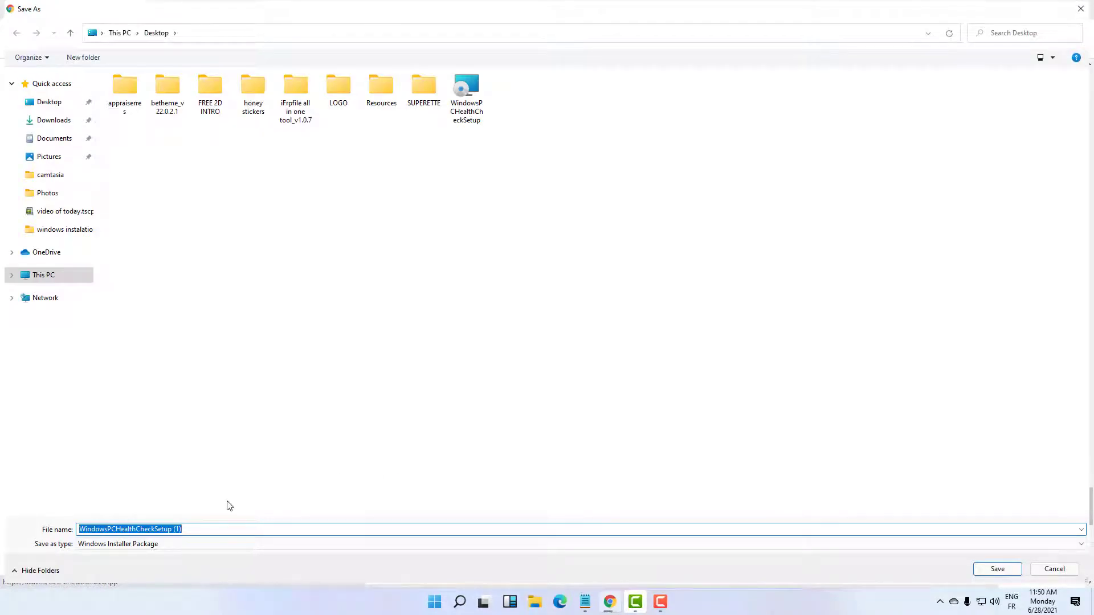
# Step: Save WindowsPCHealthCheckSetup (1) on the Desktop under its suggested name
pyautogui.click(998, 569)
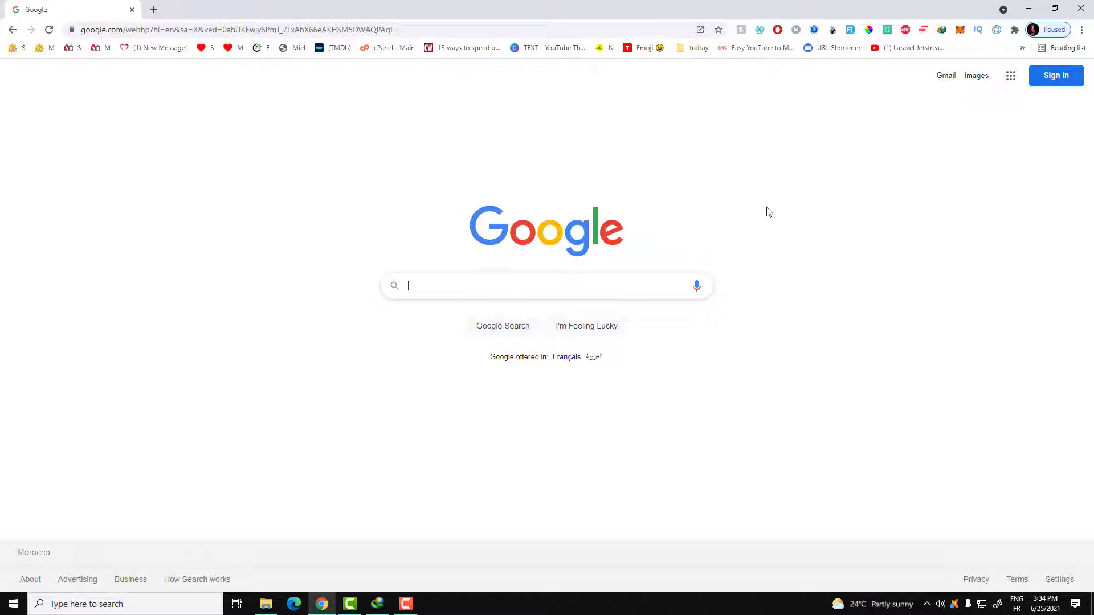
# Step: Search Google for 'windows 11 iso download' using the autocomplete suggestion
pyautogui.write('indo')
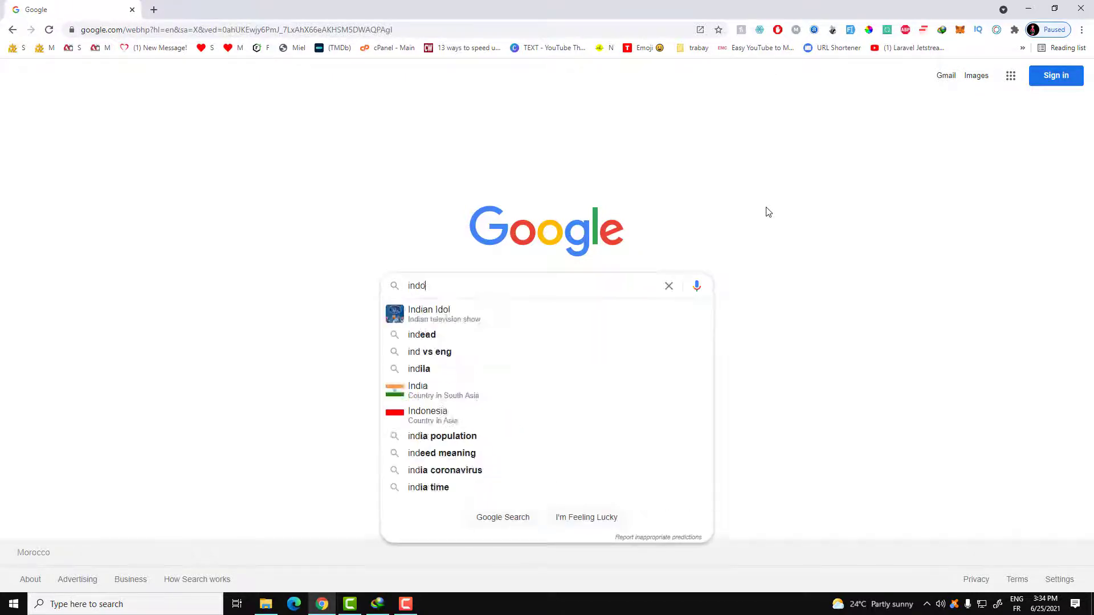
pyautogui.write('ws 11 iso')
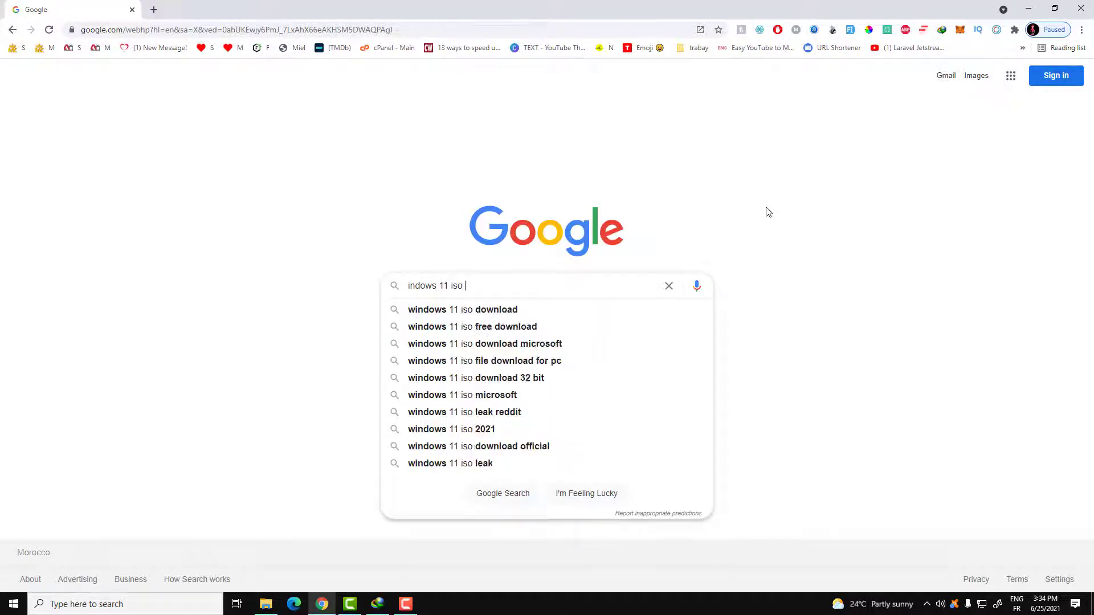
pyautogui.hotkey('ctrl', 'a')
pyautogui.press('BackSpace')
pyautogui.write('windows')
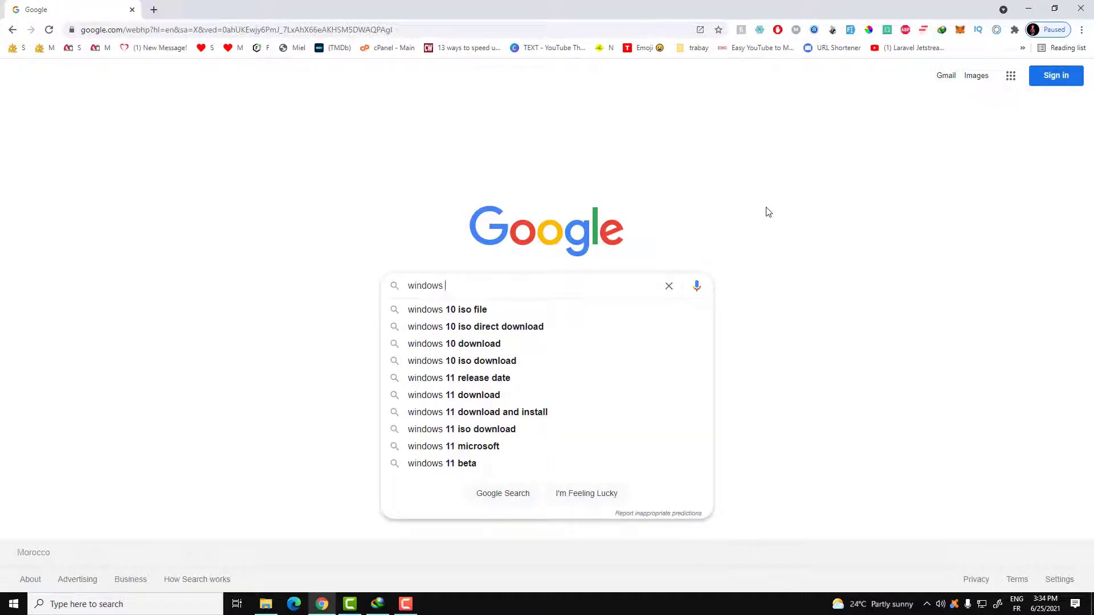
pyautogui.write(' 11 iso')
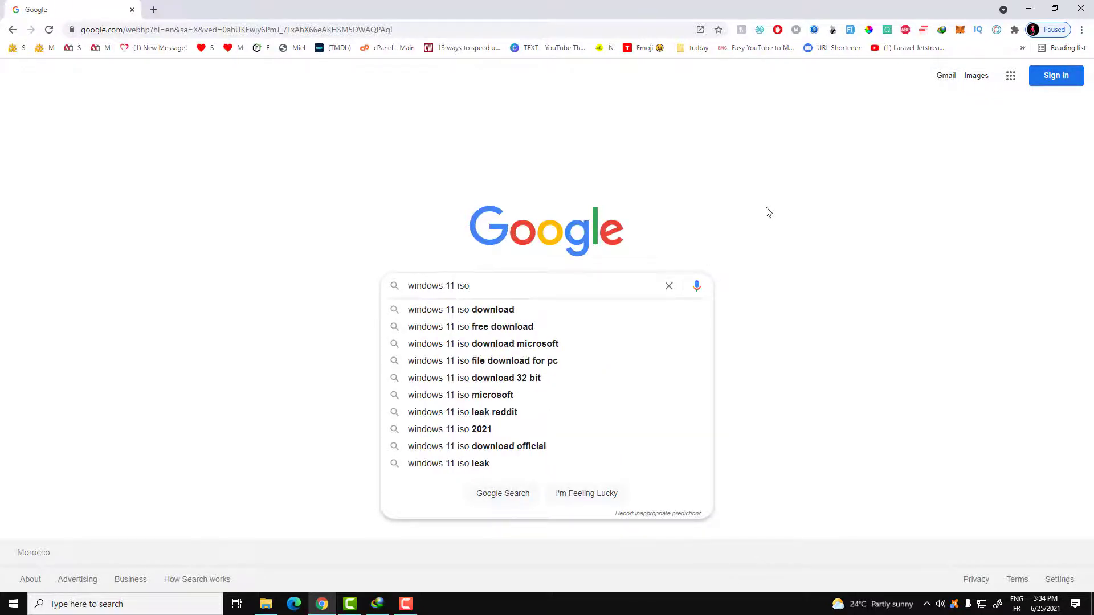
pyautogui.press('Down')
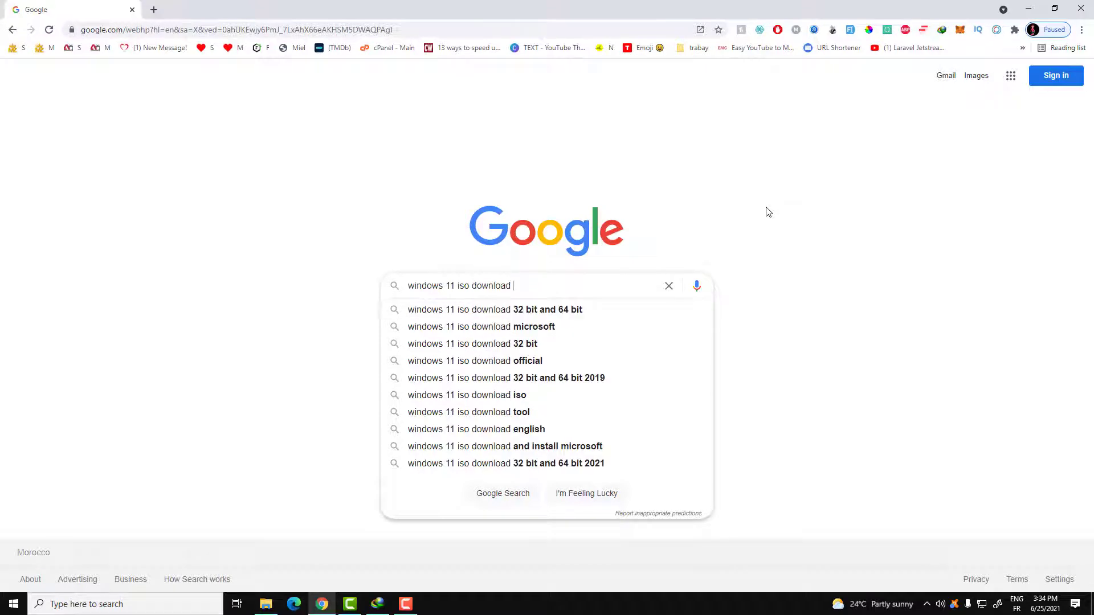
pyautogui.doubleClick(466, 285)
pyautogui.click(542, 284)
pyautogui.press('Return')
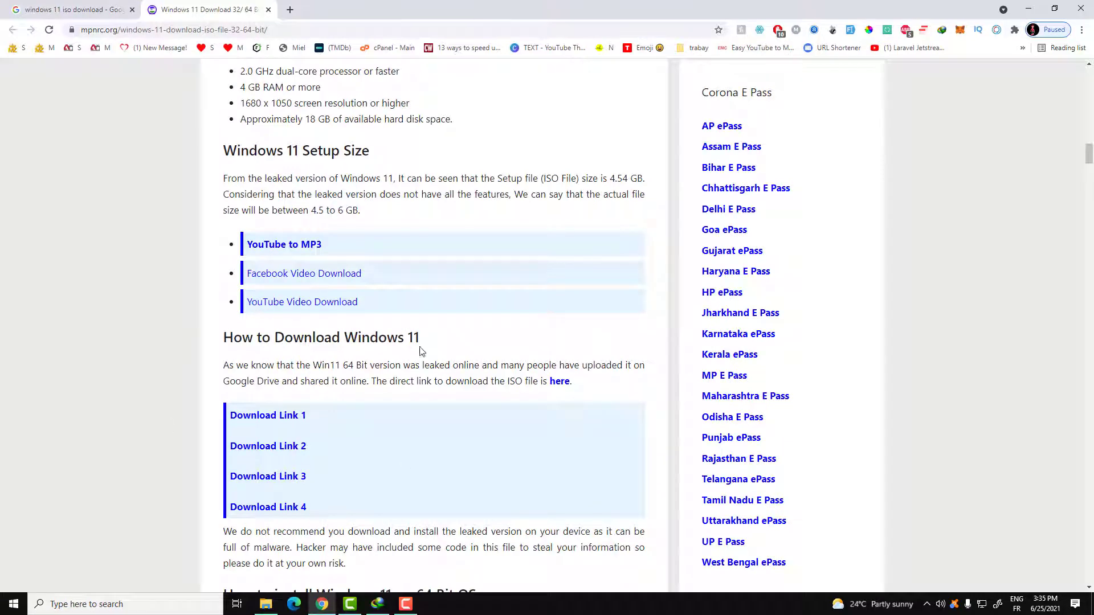
# Step: Open the usersdrive mirror of the Windows 11 ISO, pass the robot check and create the download link
pyautogui.click(558, 381)
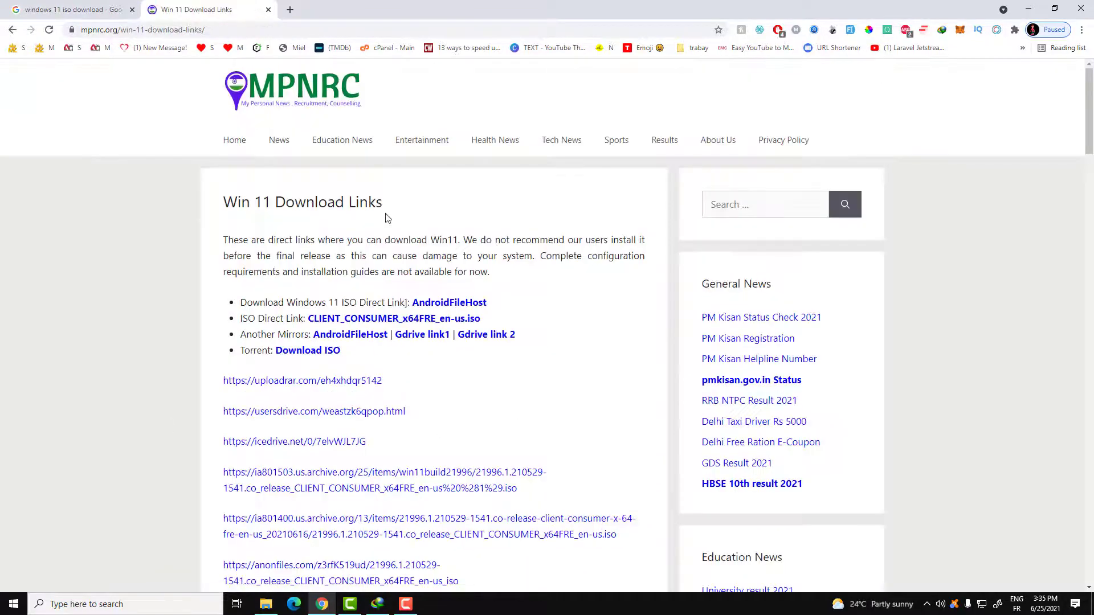
pyautogui.scroll(-5, 364, 387)
pyautogui.scroll(4, 279, 346)
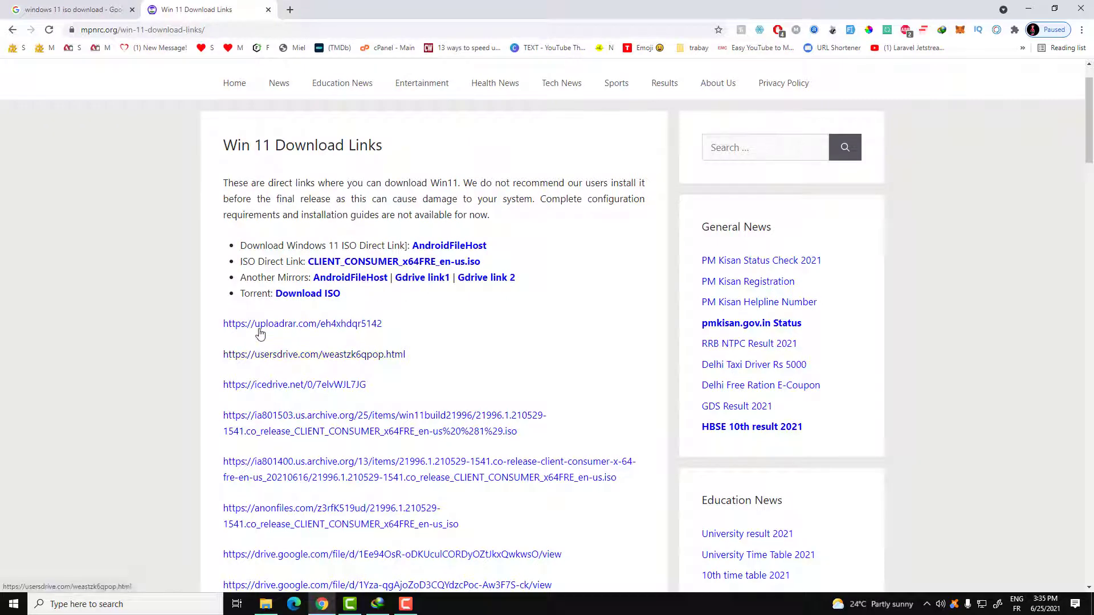
pyautogui.click(272, 356)
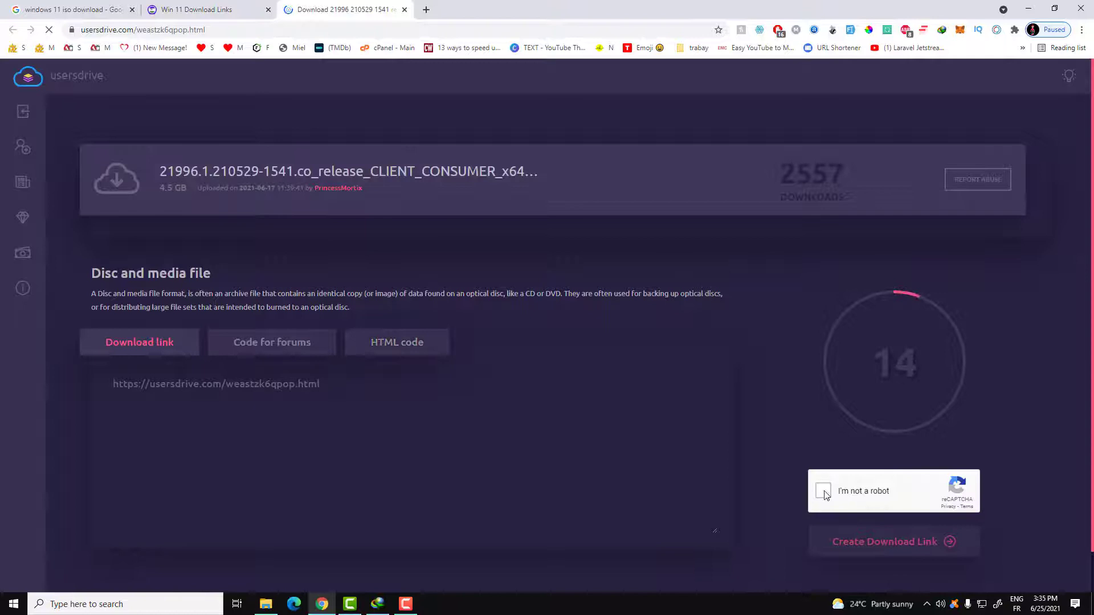
pyautogui.click(823, 490)
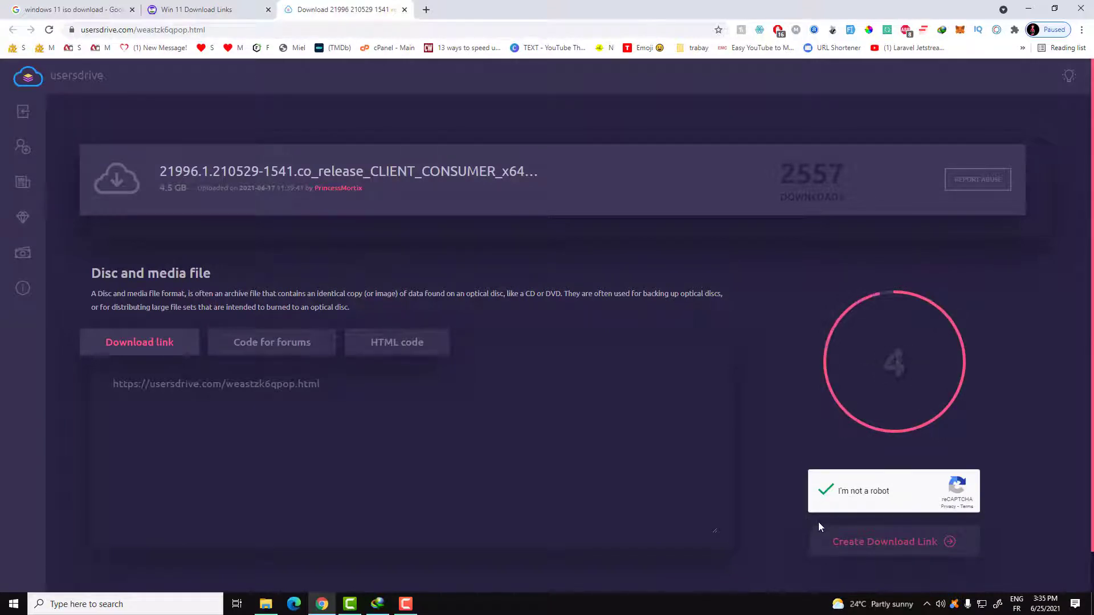
pyautogui.click(868, 545)
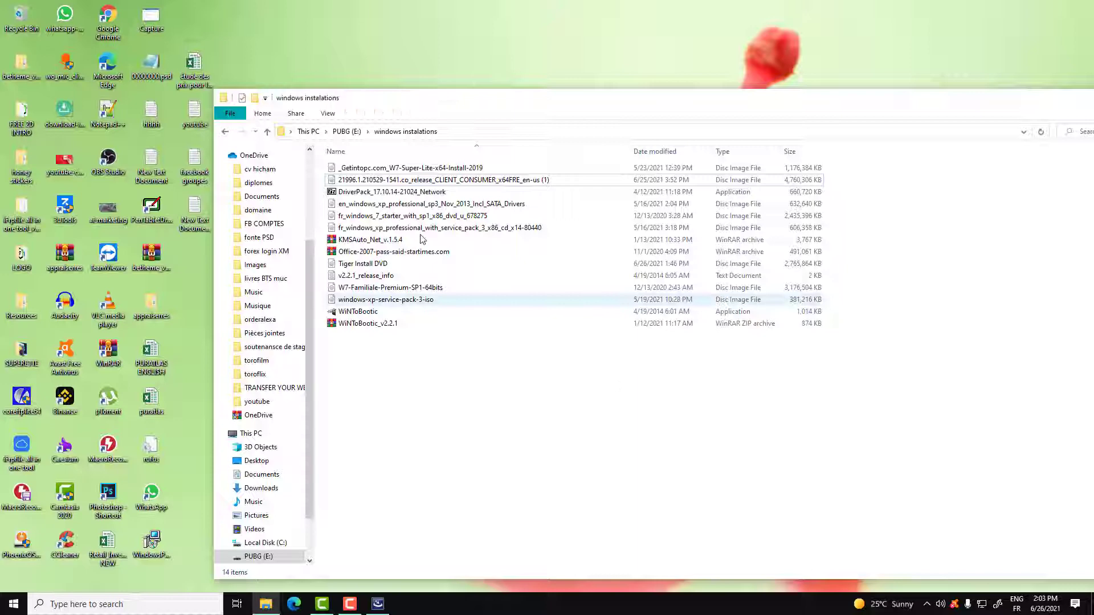
# Step: Extract the Windows 11 ISO into its own folder with WinRAR and run setup
pyautogui.rightClick(464, 46)
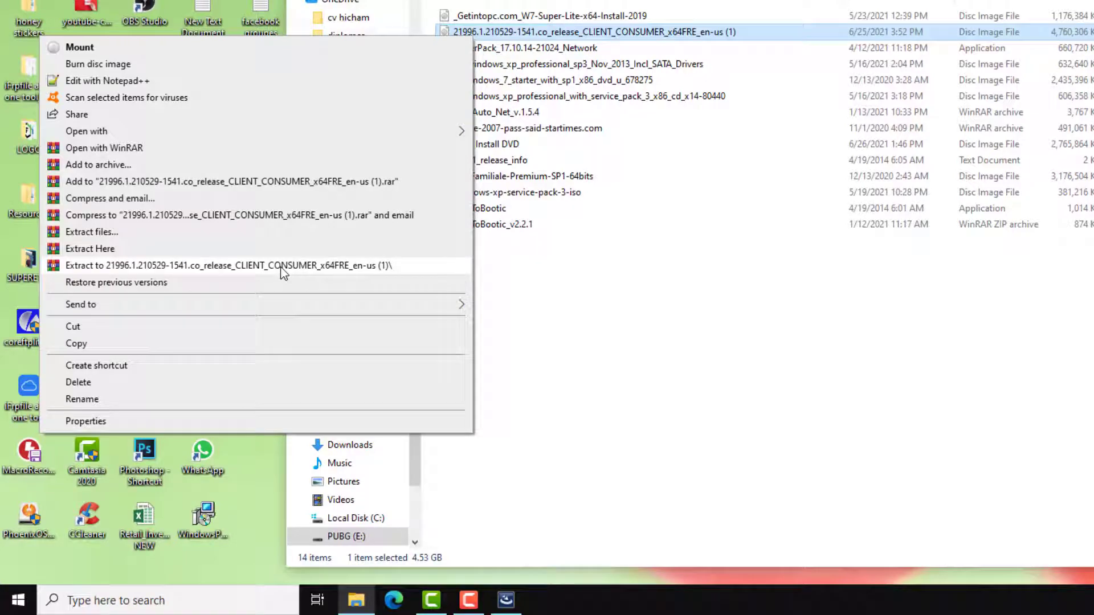
pyautogui.click(281, 268)
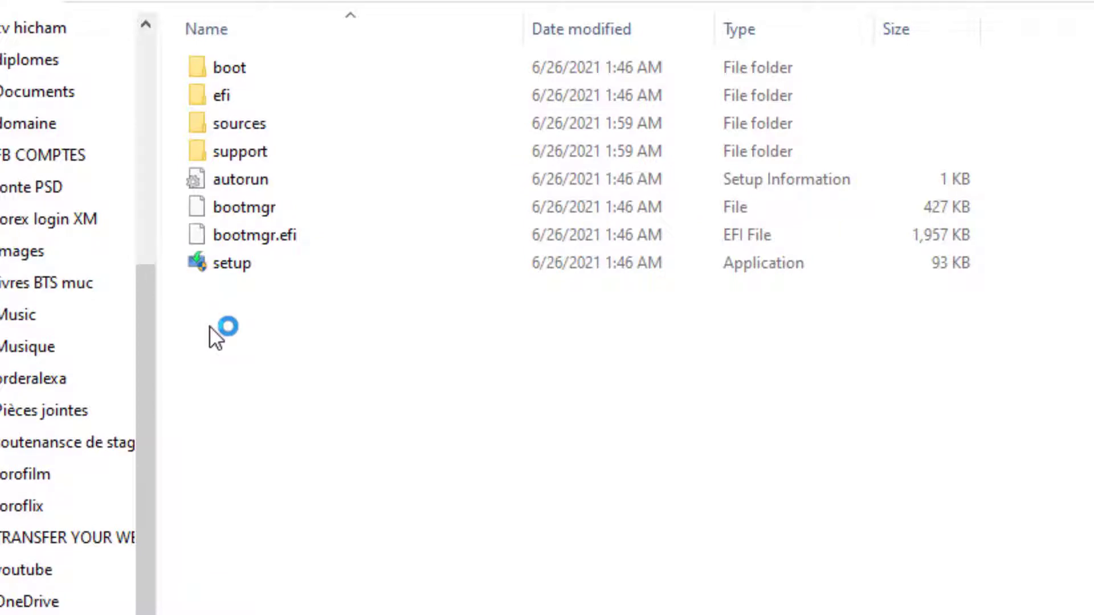
pyautogui.doubleClick(236, 265)
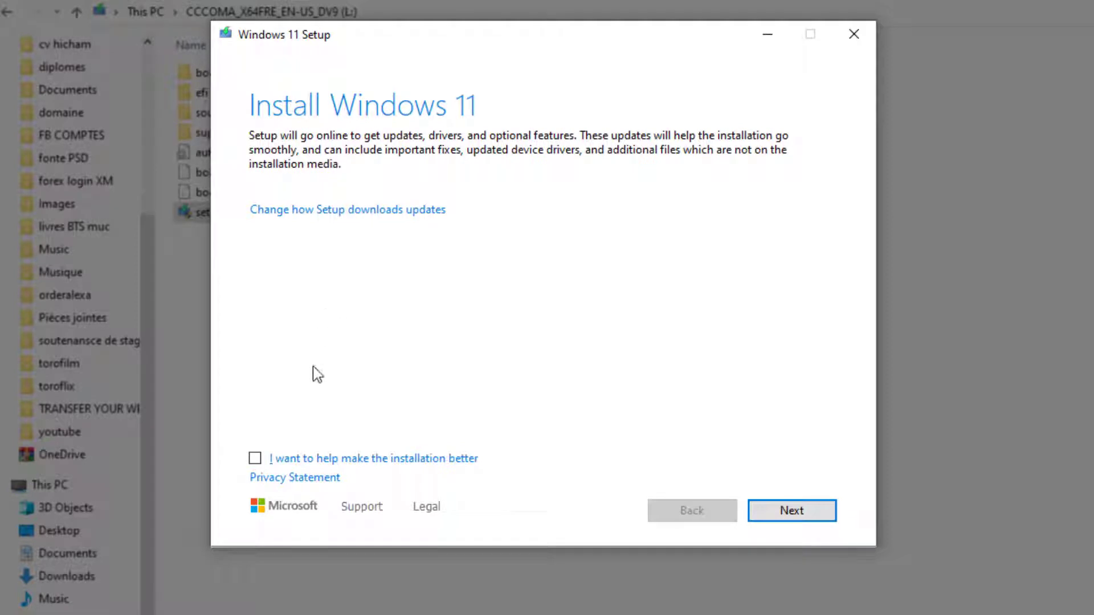
# Step: Tick 'I want to help make the installation better', continue, and accept the license terms
pyautogui.click(254, 461)
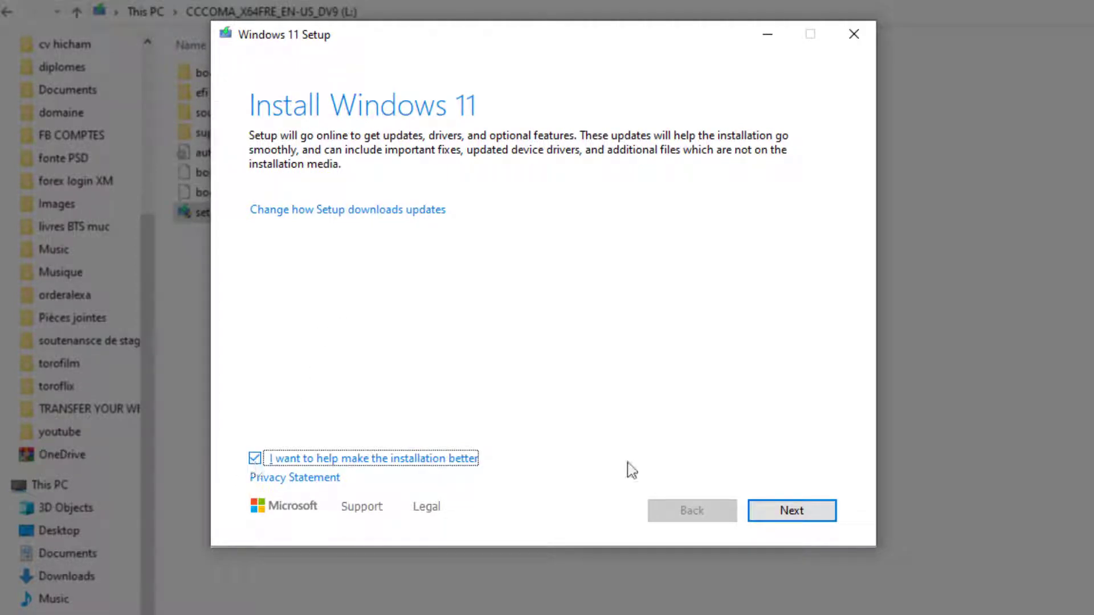
pyautogui.click(789, 516)
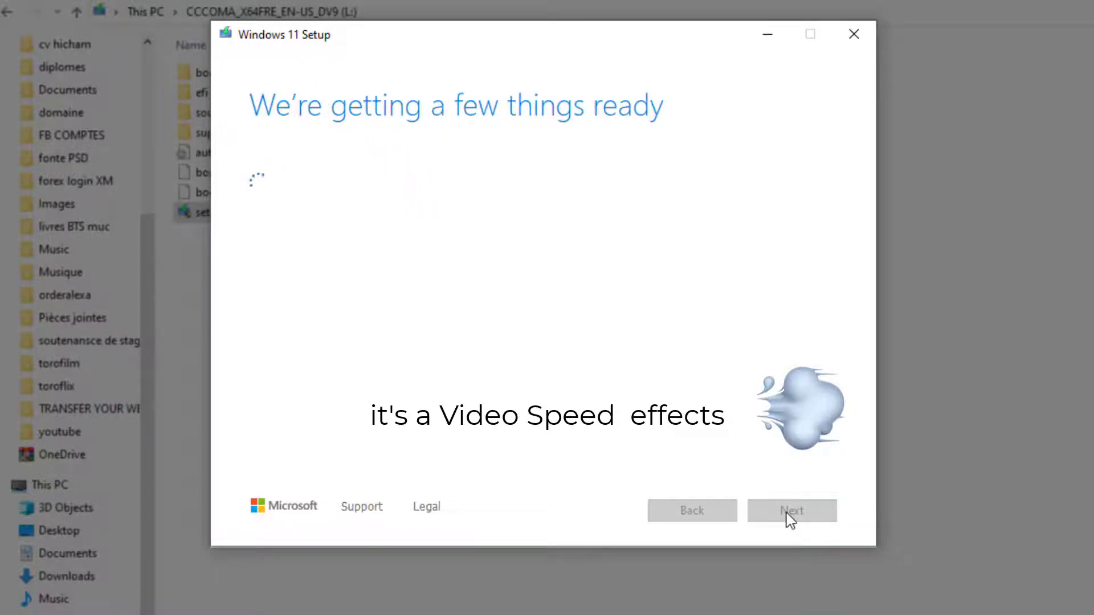
pyautogui.click(805, 511)
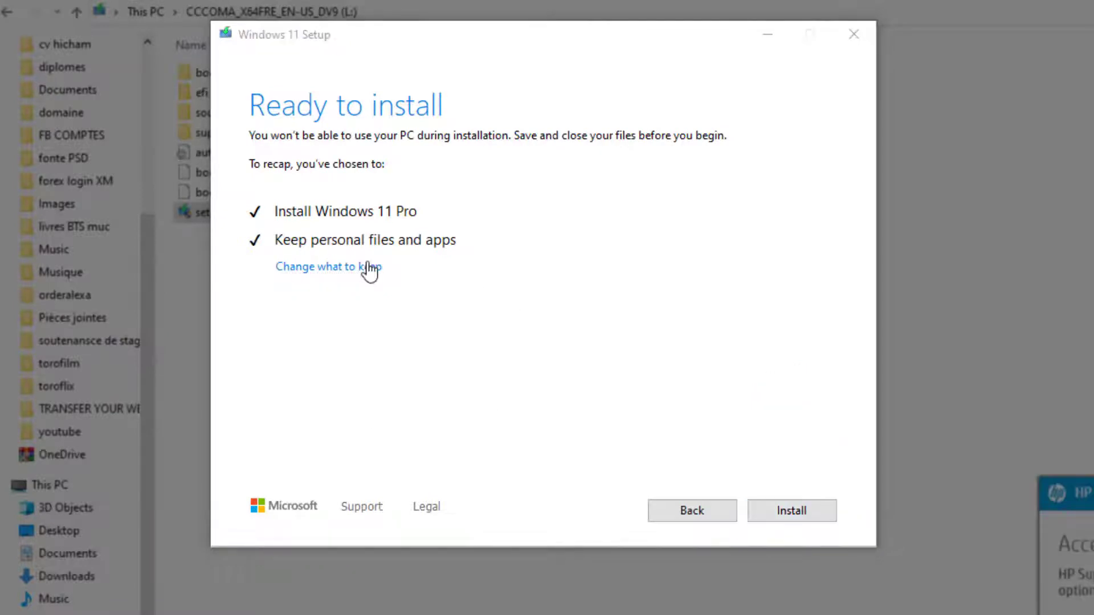
# Step: Open 'Change what to keep' and preview the keep Nothing option
pyautogui.click(334, 265)
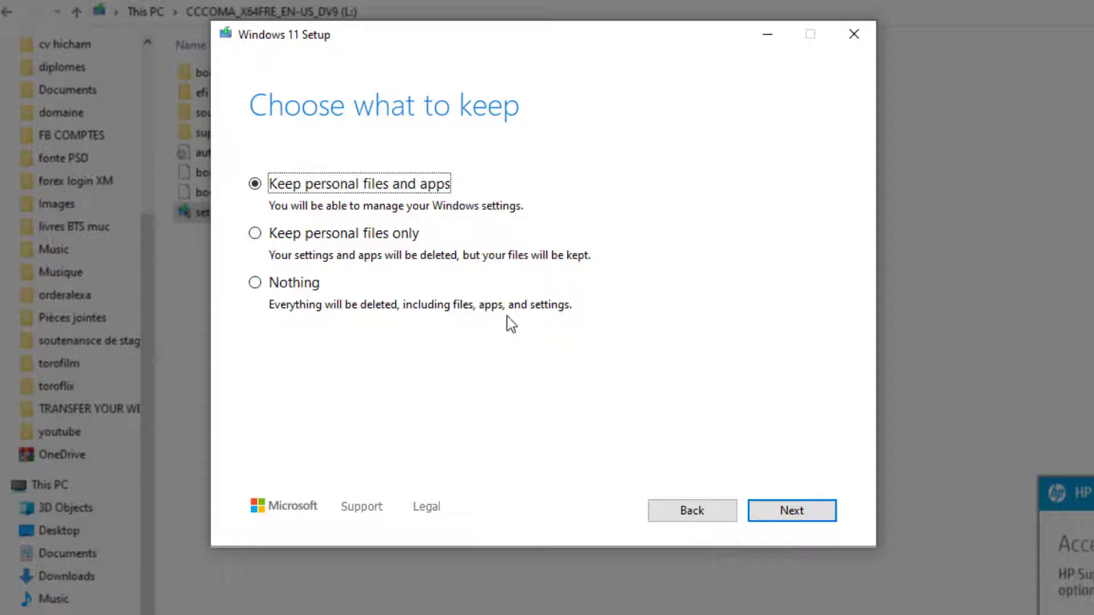
pyautogui.click(253, 285)
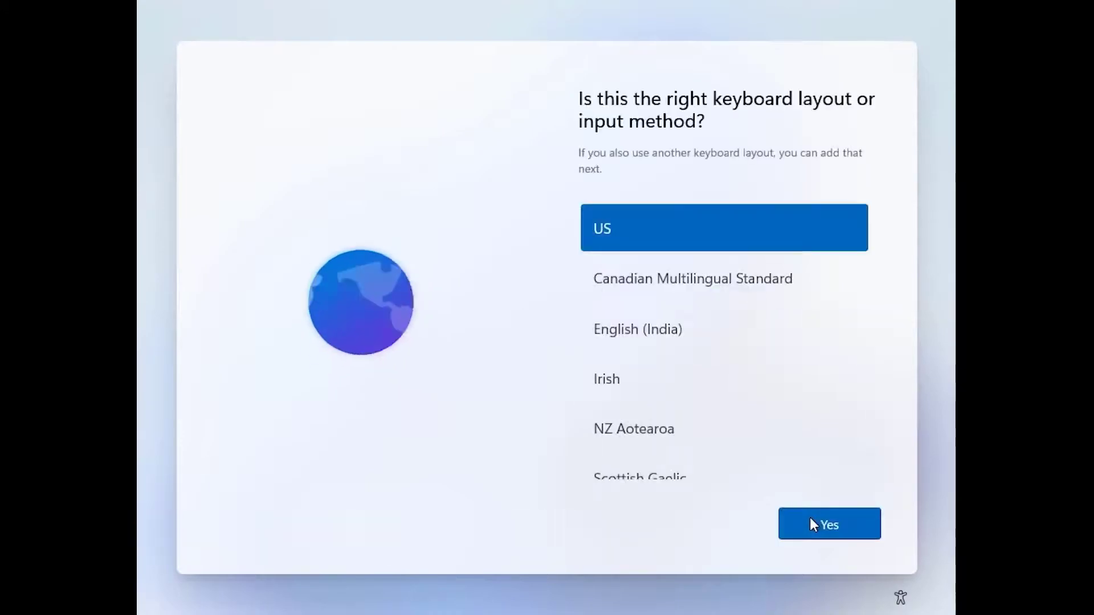
# Step: Confirm US keyboard, choose personal use, set a local account name and password, disable privacy options
pyautogui.click(842, 527)
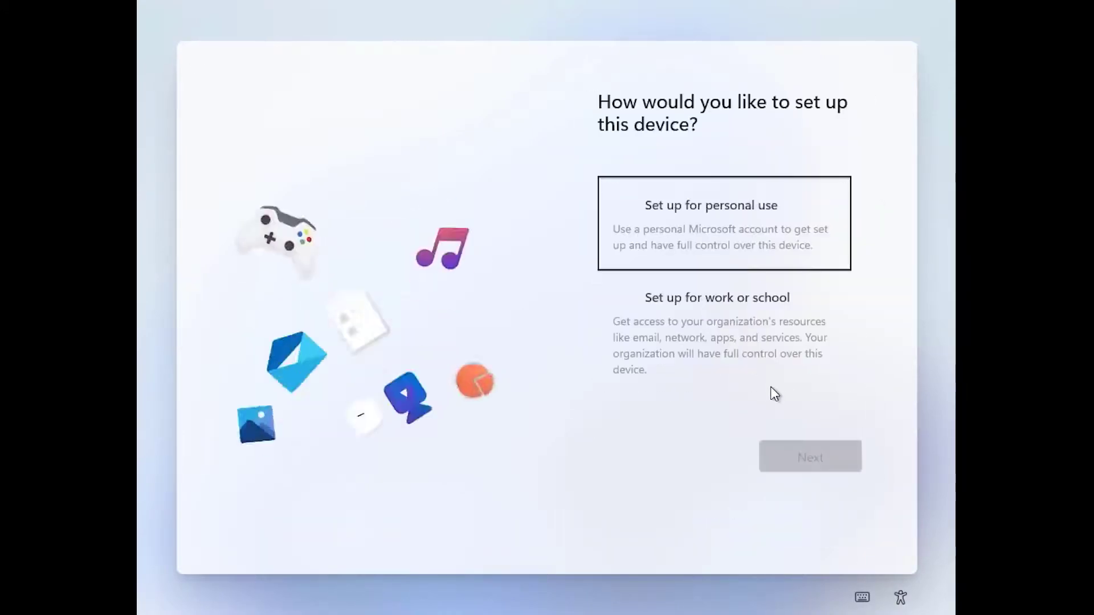
pyautogui.click(810, 227)
pyautogui.click(804, 461)
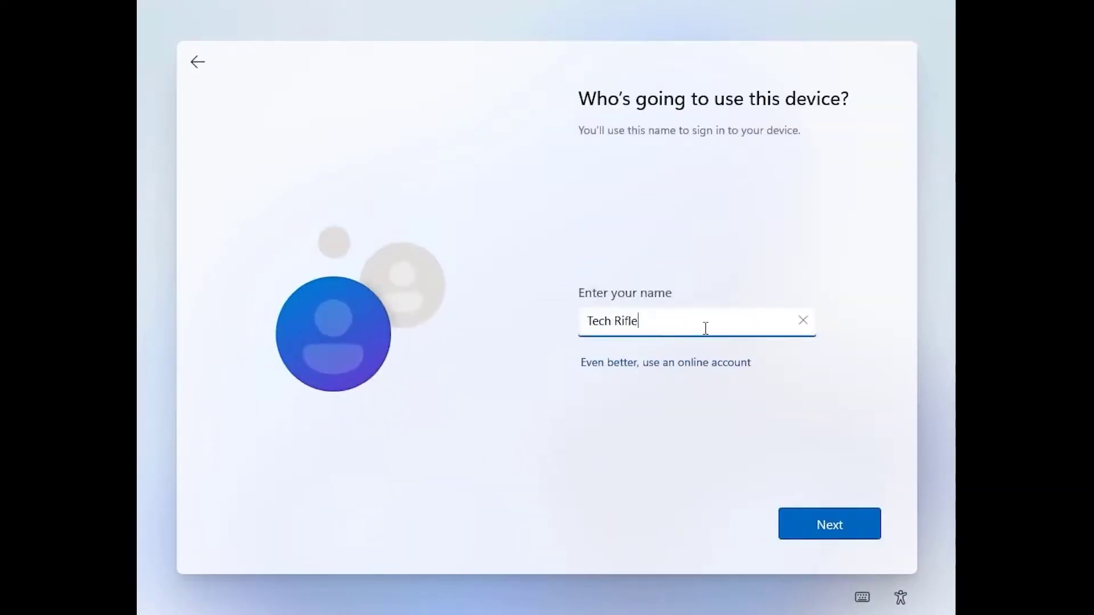
pyautogui.click(808, 514)
pyautogui.click(808, 514)
pyautogui.click(807, 514)
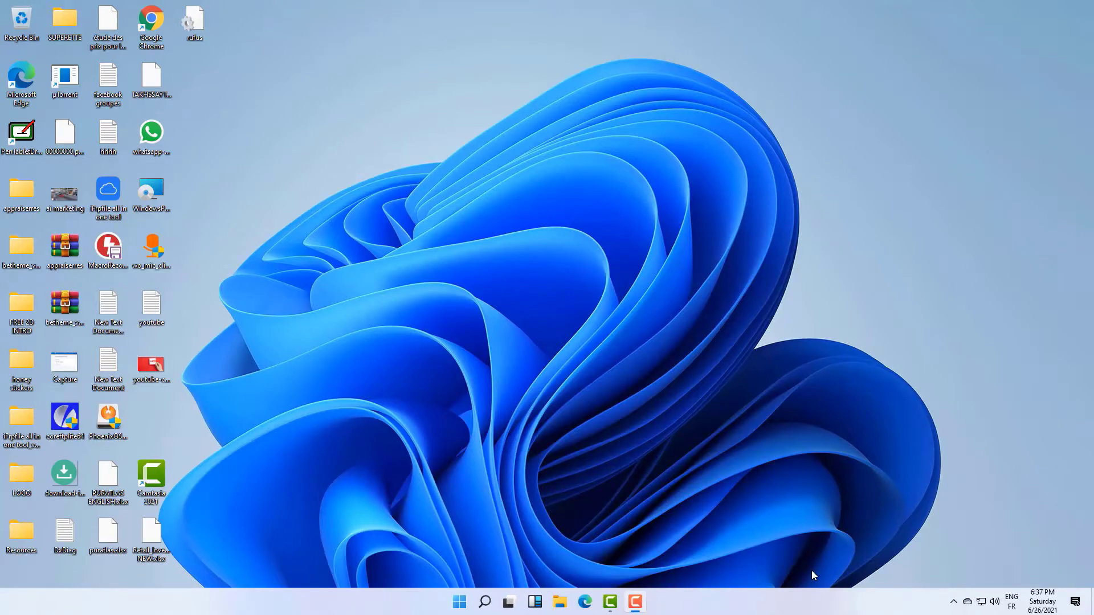
pyautogui.click(460, 602)
pyautogui.click(460, 603)
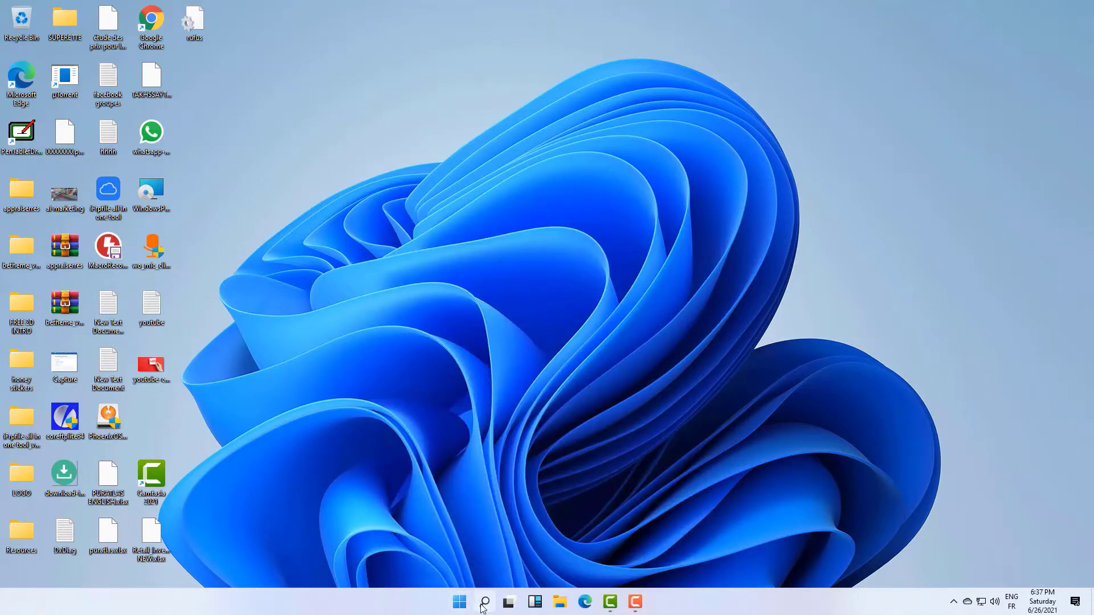
pyautogui.click(483, 604)
pyautogui.click(484, 606)
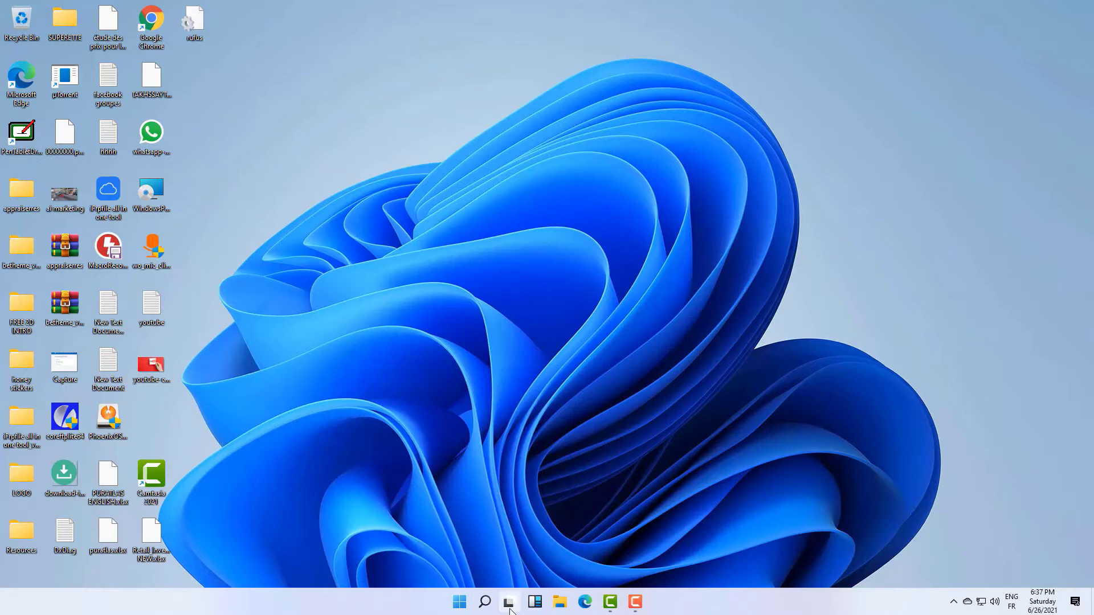
pyautogui.click(508, 604)
pyautogui.click(509, 604)
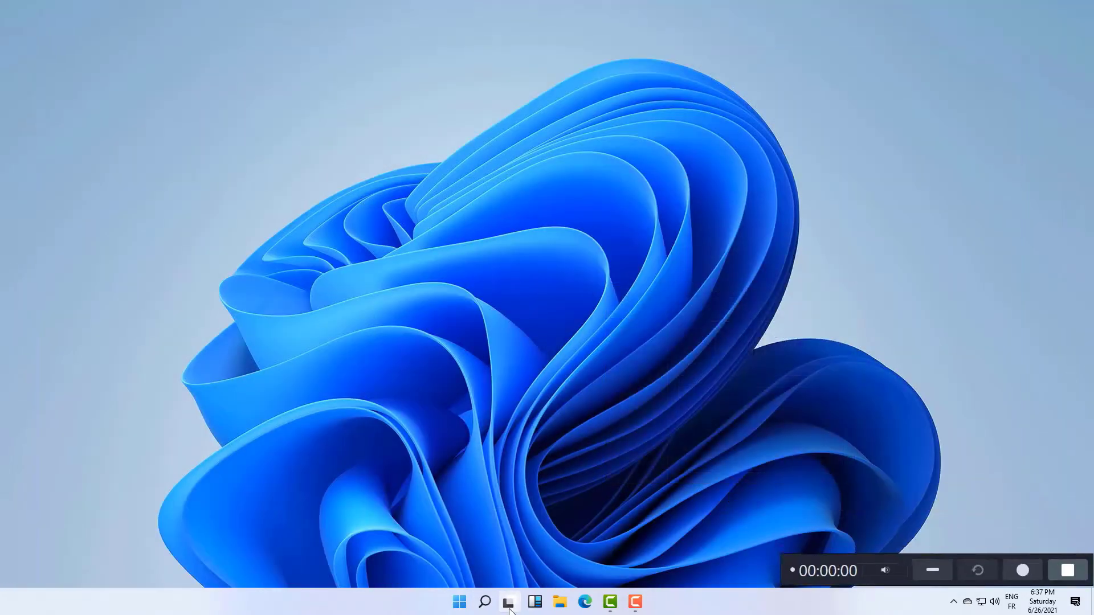